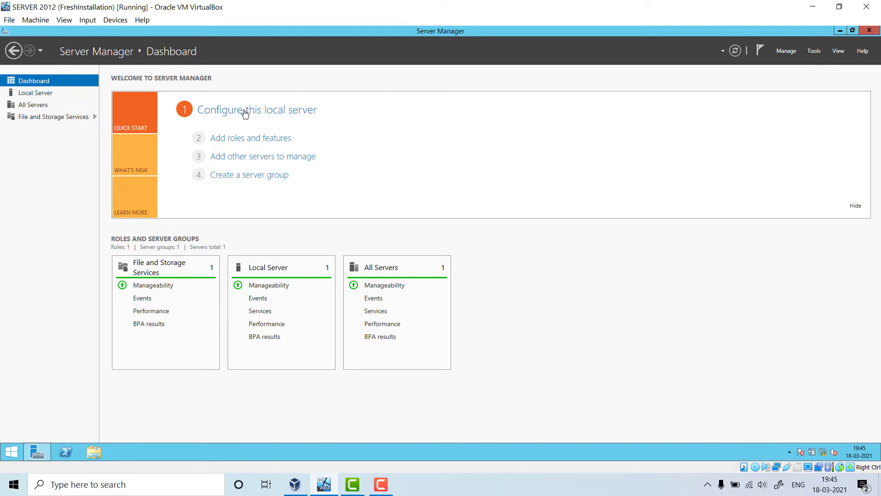
- Show the Local Server properties for SERVER2012DC, with Ethernet at 192.168.8.1
left_click(43, 92)
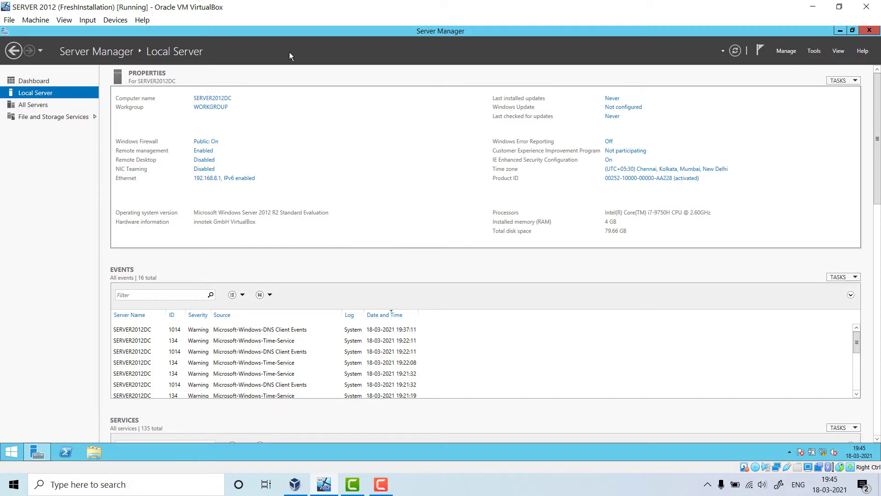
- Confirm the Ethernet IPv4 settings: static IP 192.168.8.1, gateway 192.168.8.1, DNS 127.0.0.1
left_click(230, 179)
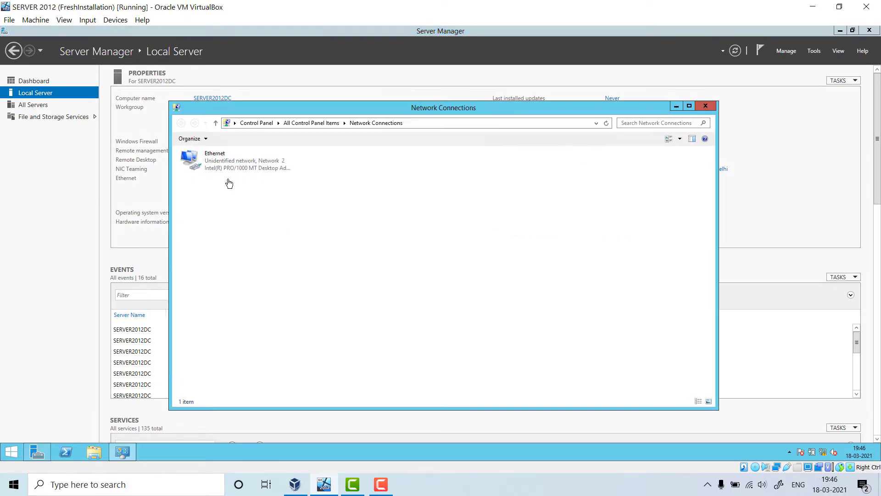
right_click(232, 165)
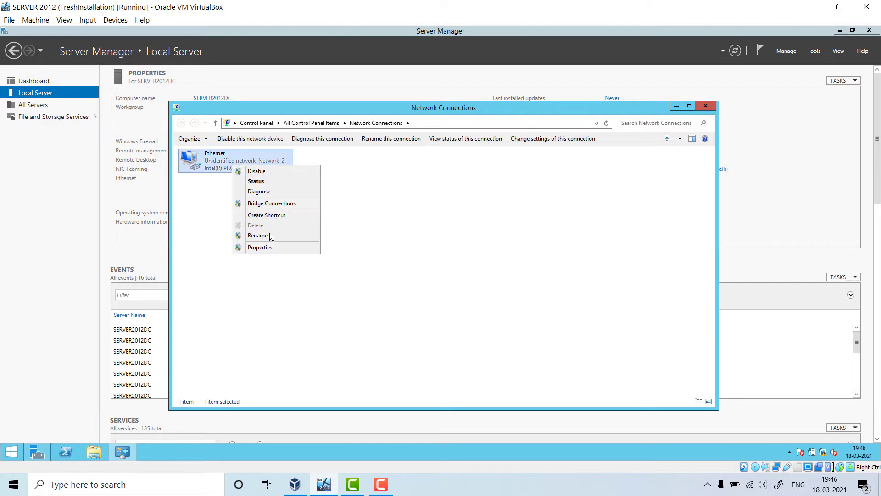
left_click(277, 248)
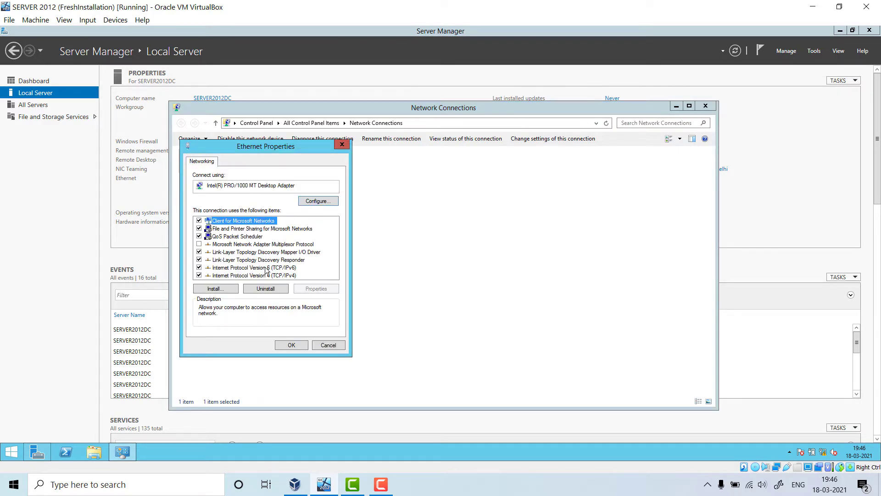
double_click(286, 275)
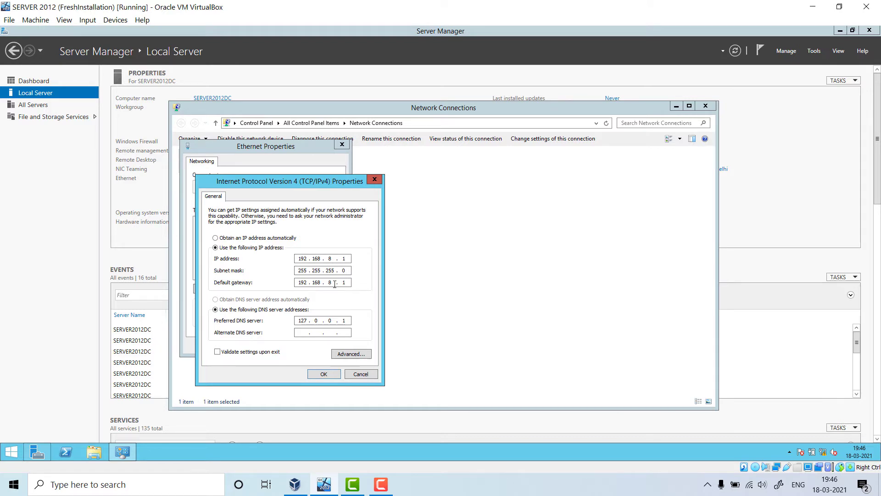
left_click(342, 262)
left_click(333, 373)
left_click(296, 345)
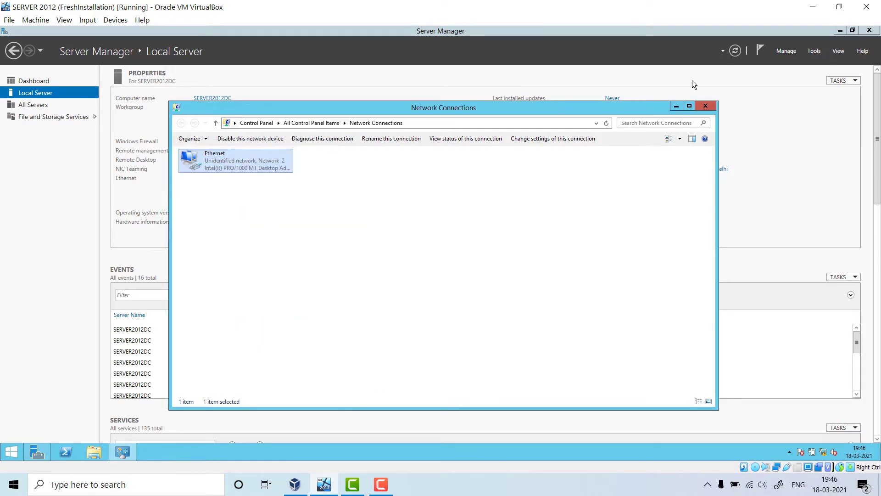
left_click(700, 107)
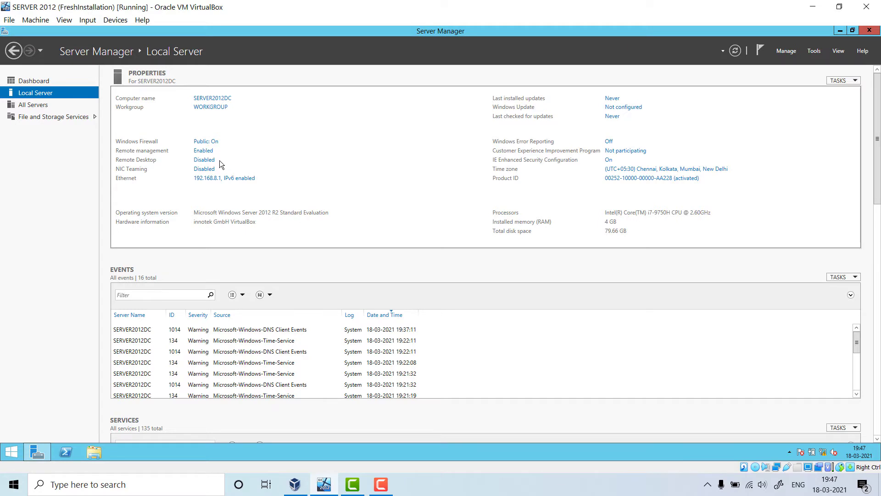
- Launch the Add Roles and Features wizard maximized and advance past Before You Begin
left_click(786, 52)
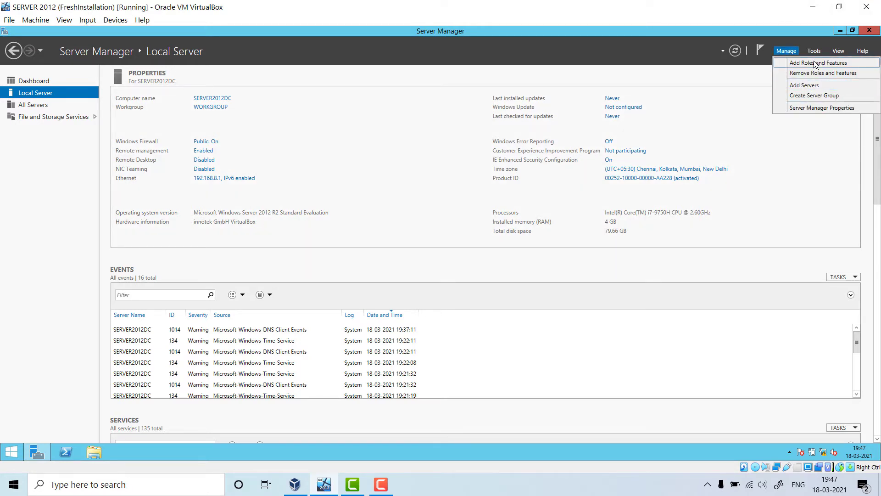
left_click(815, 64)
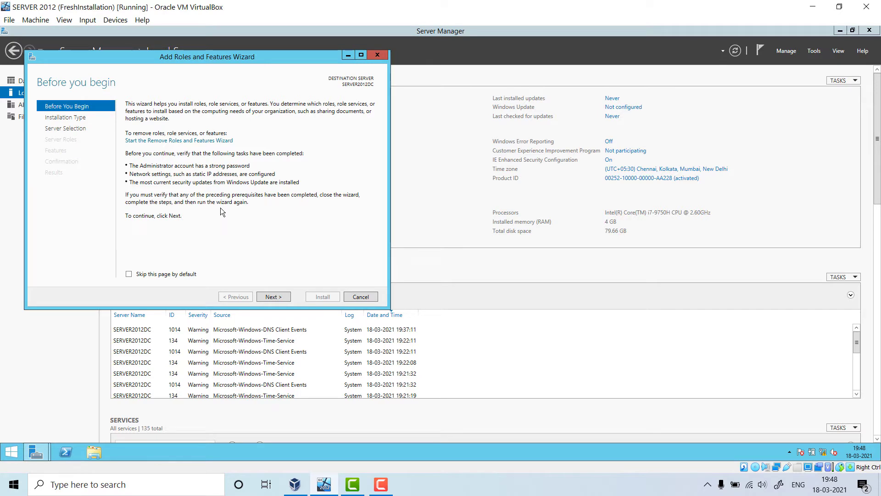
left_click(362, 55)
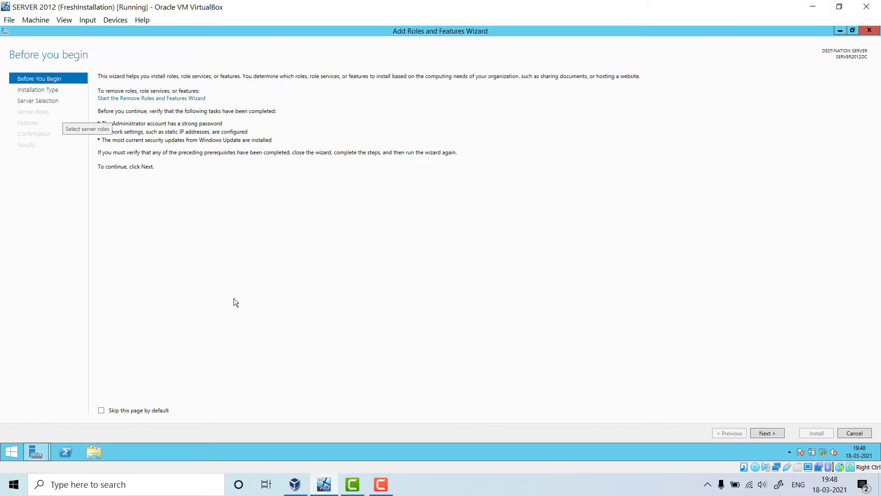
left_click(765, 432)
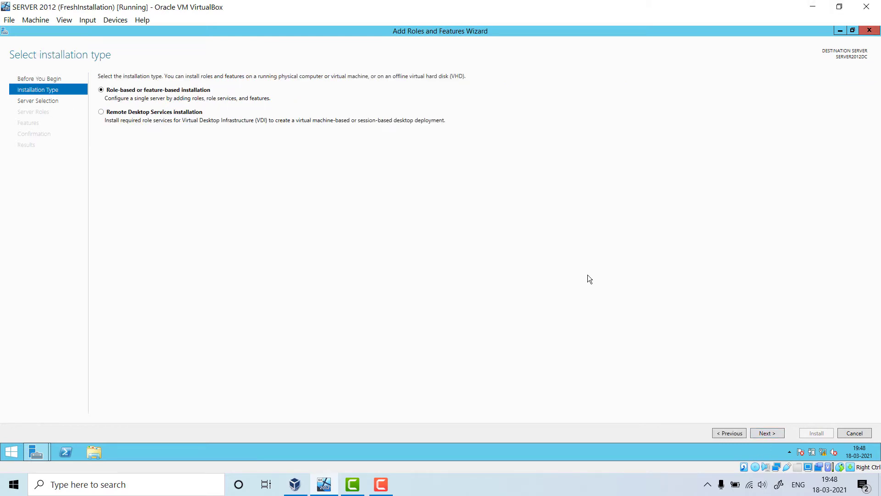
- Choose role-based installation with SERVER2012DC as the destination server
left_click(771, 434)
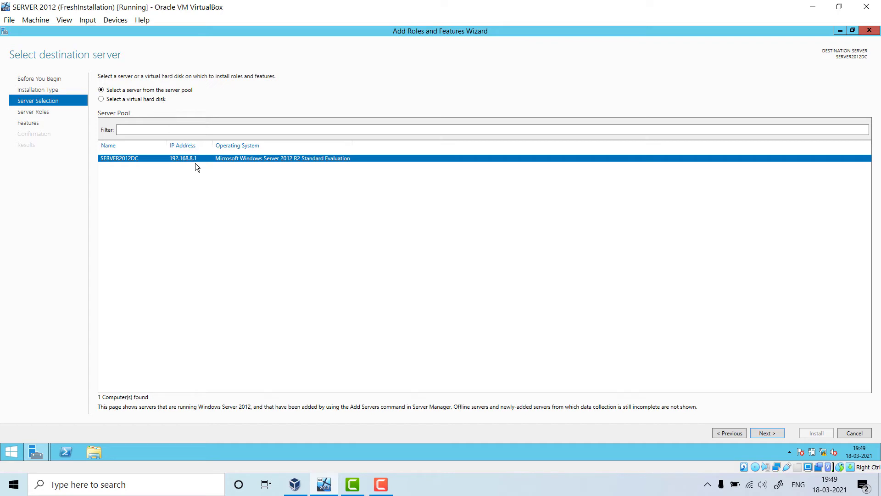
left_click(769, 431)
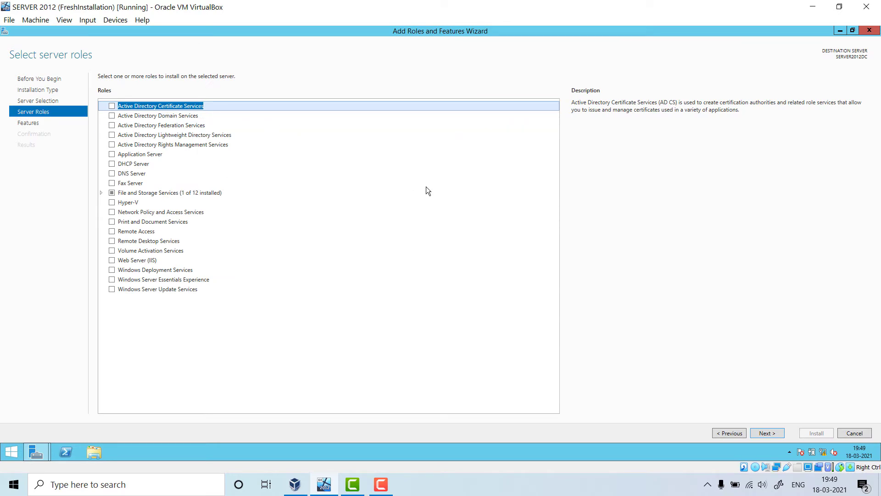
- Tick Active Directory Domain Services and add its required management features
left_click(112, 116)
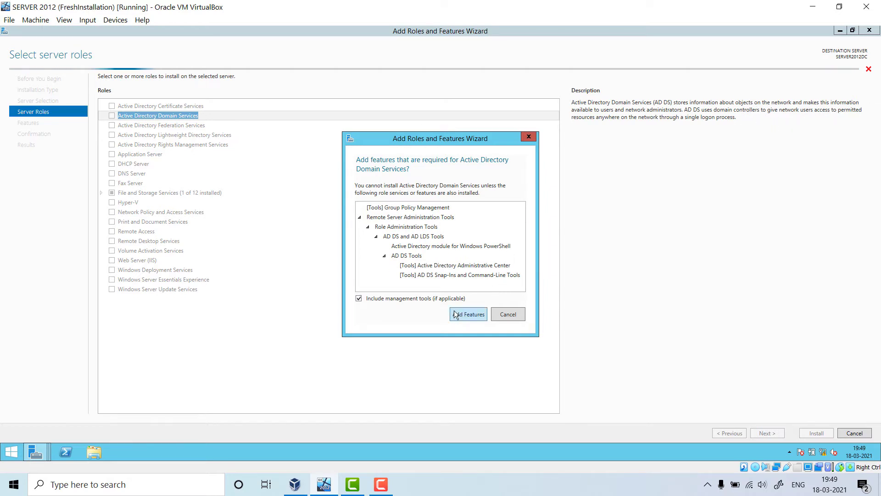
left_click(475, 313)
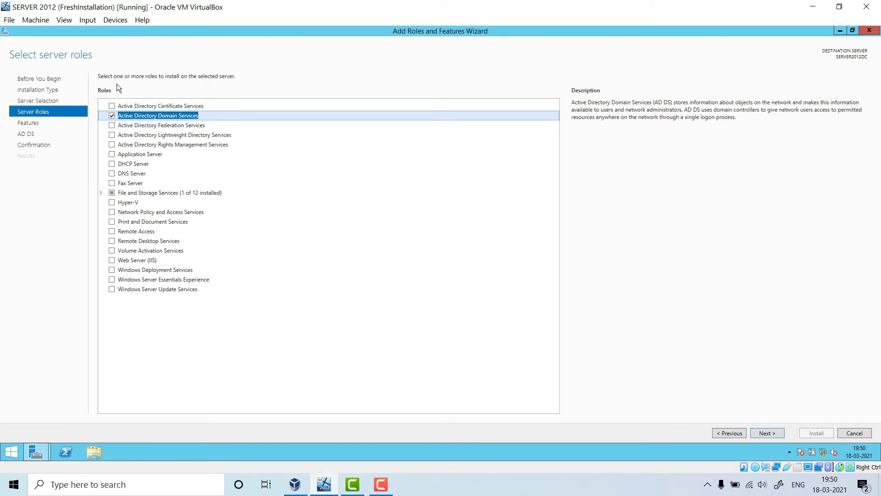
left_click(111, 115)
- Keep the default features, pass the AD DS notes, and install the role
left_click(767, 433)
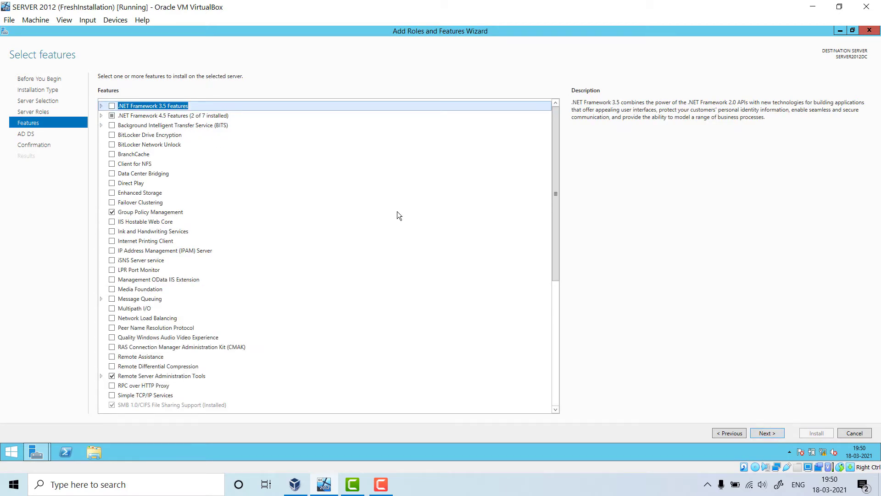
left_click(766, 434)
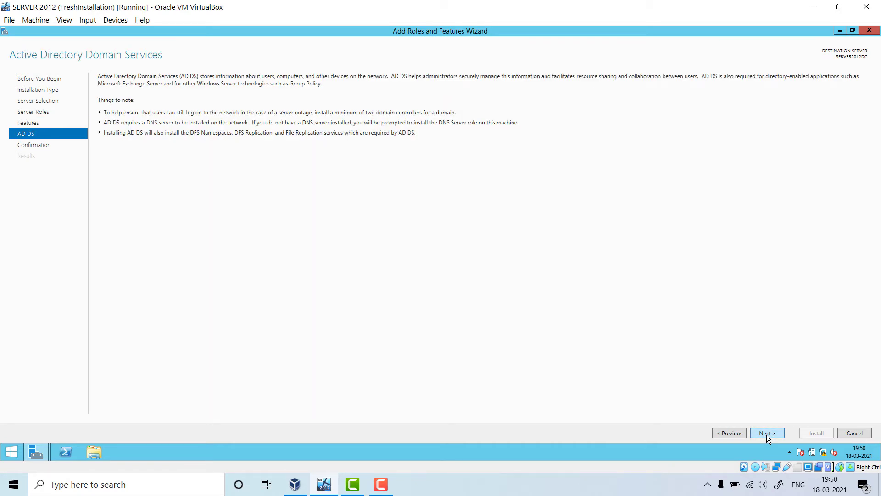
left_click(767, 434)
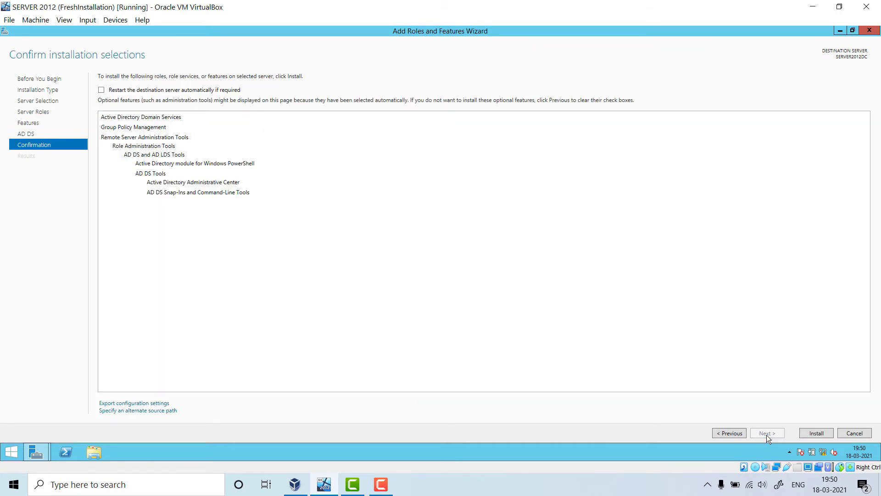
left_click(816, 433)
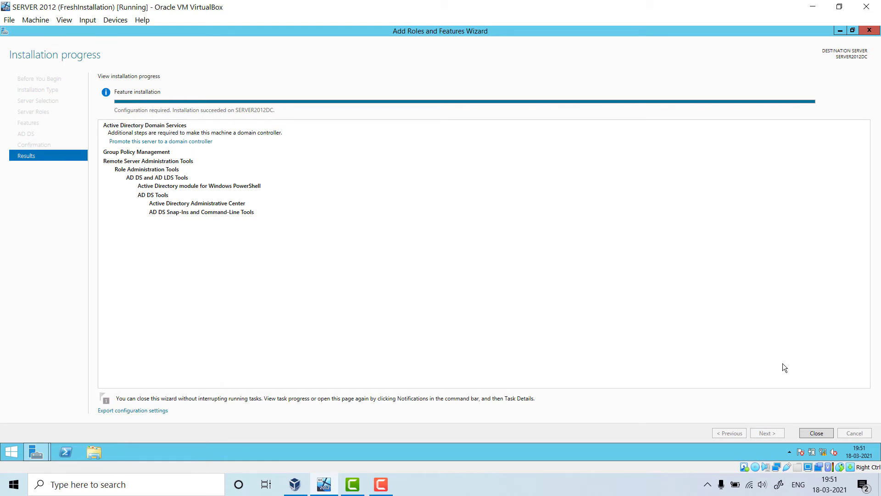
- Close the finished installation and choose 'Promote this server to a domain controller' from notifications
left_click(825, 436)
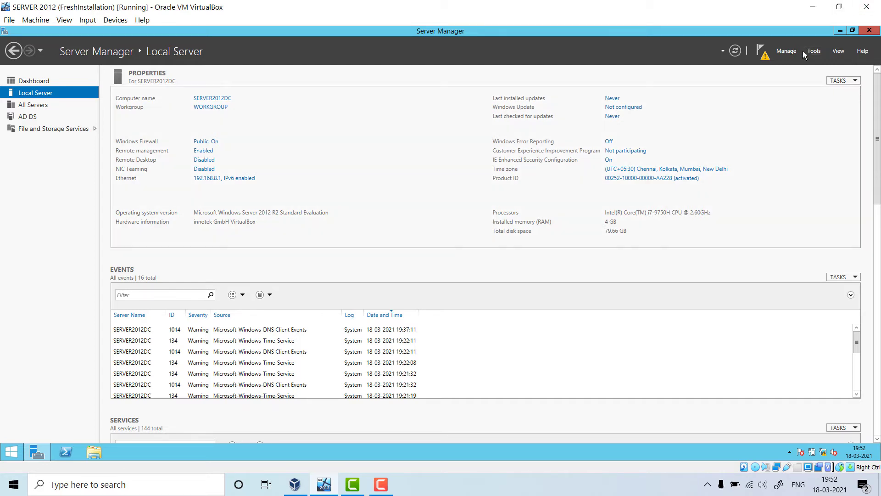
left_click(763, 52)
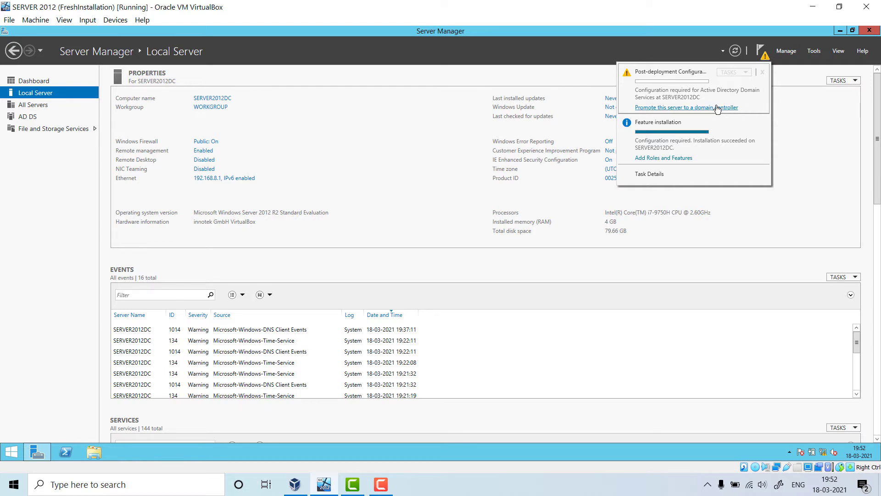
left_click(718, 107)
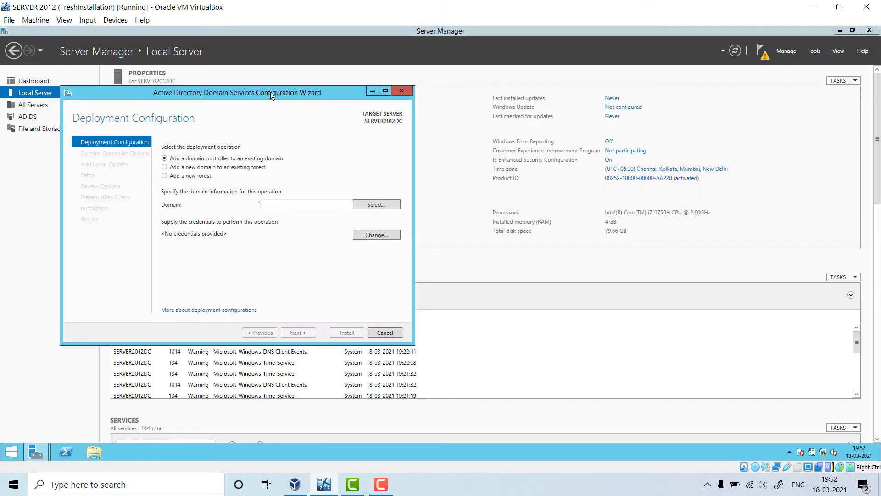
- Choose 'Add a new forest' and enter srcomputereducation.com as the root domain name
left_click_drag(271, 92, 363, 84)
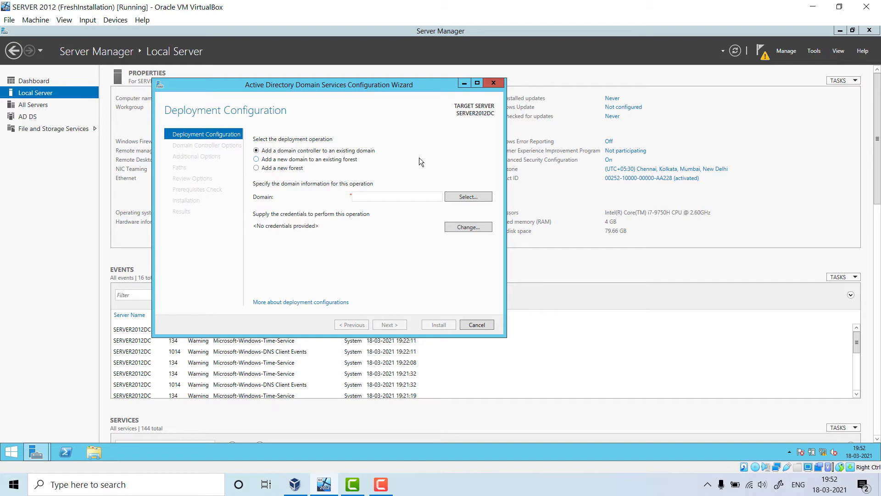
left_click(279, 168)
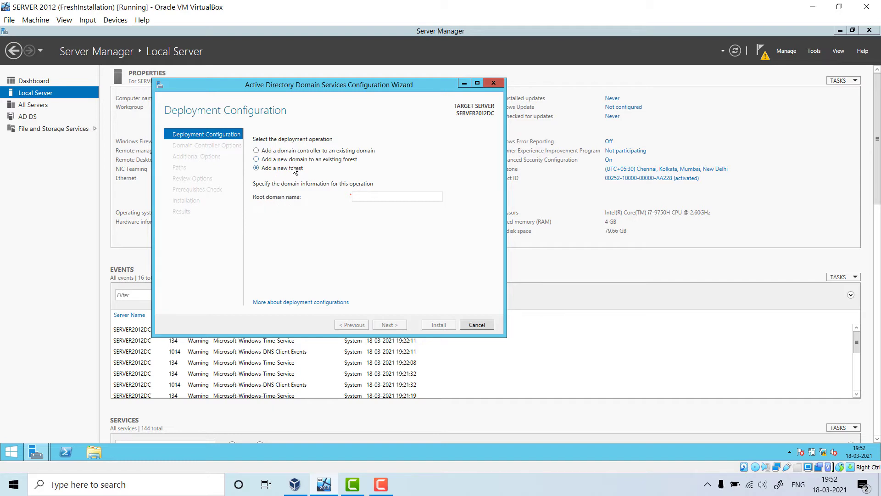
left_click(384, 194)
type("srco")
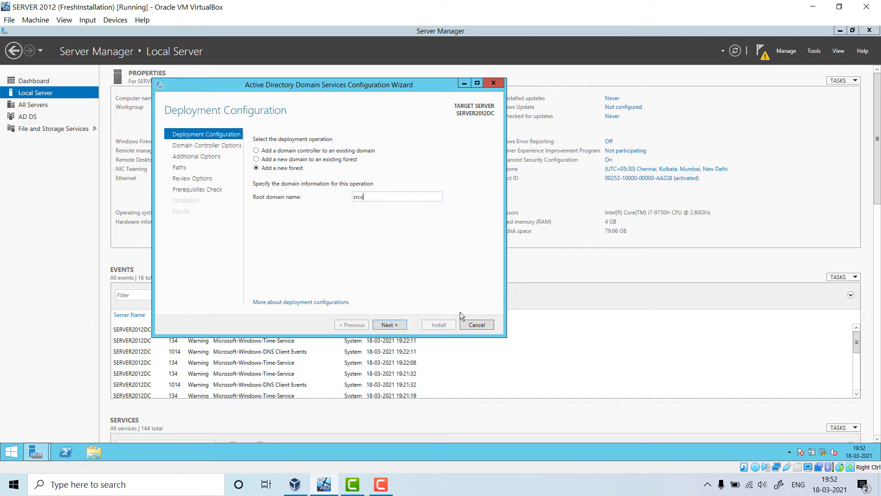
type("mputereducation.com")
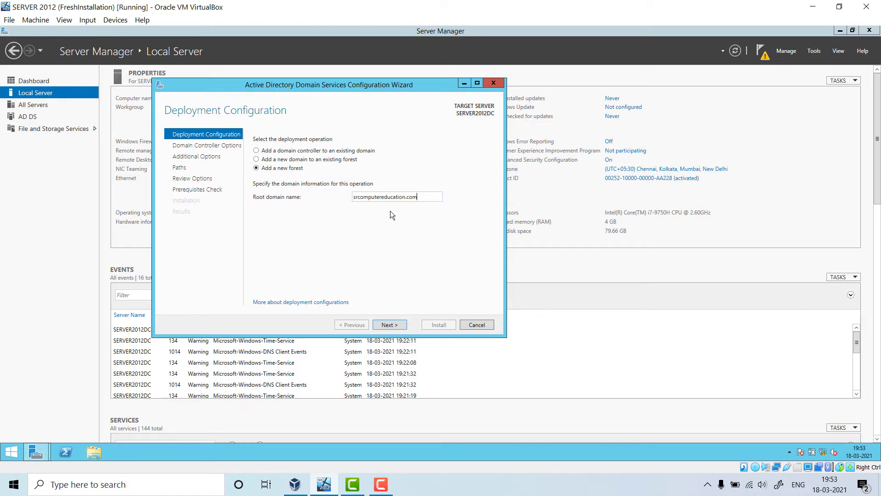
- Correct the root domain name to in.srcomputereducation.com and continue to Domain Controller Options
left_click_drag(425, 195, 350, 205)
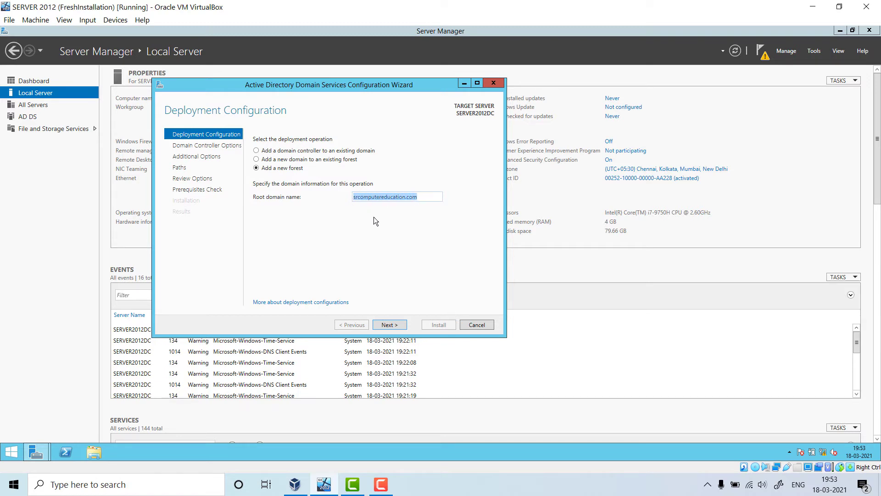
left_click(357, 198)
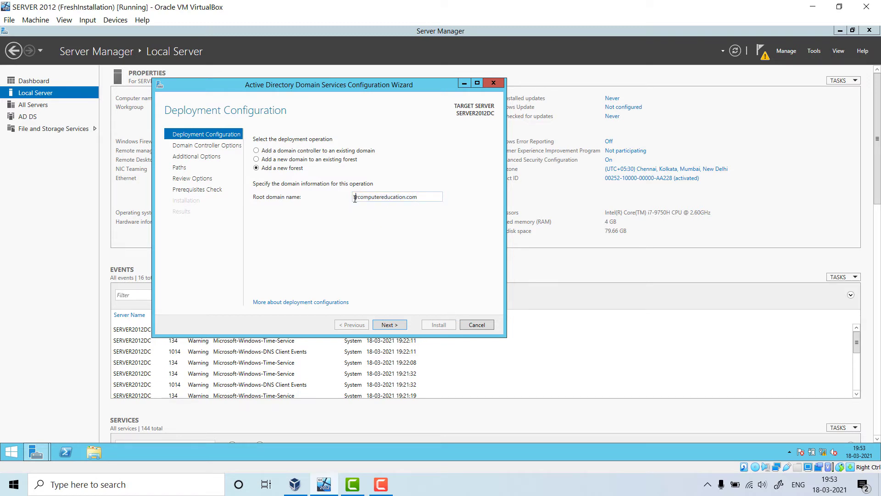
type("in.")
key("BackSpace")
key("BackSpace")
key("BackSpace")
type("in.")
left_click_drag(422, 197, 347, 199)
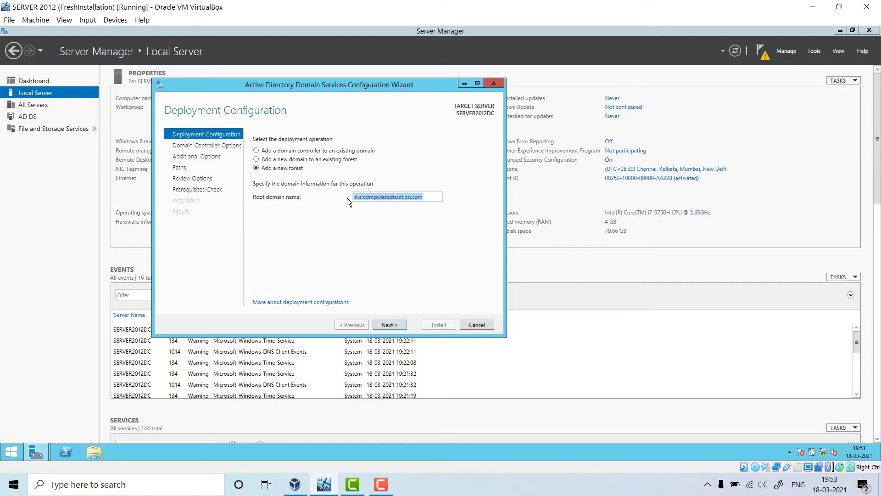
left_click(398, 268)
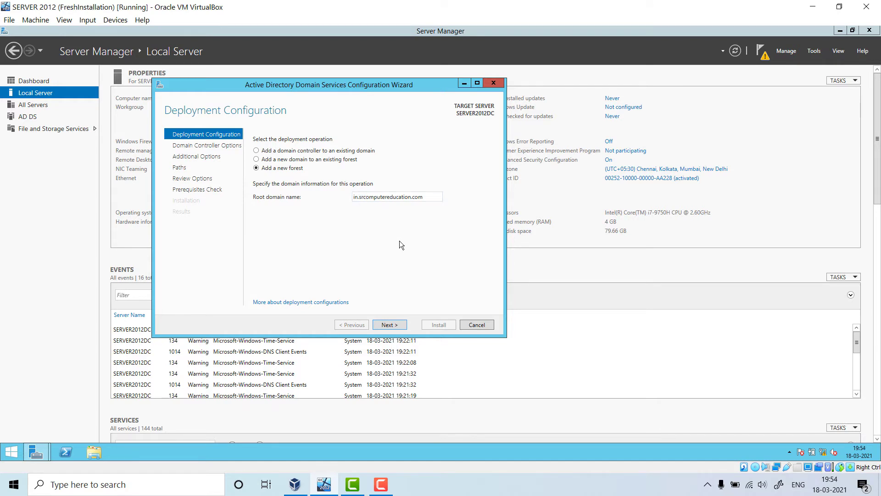
double_click(402, 198)
left_click(356, 197)
left_click(398, 324)
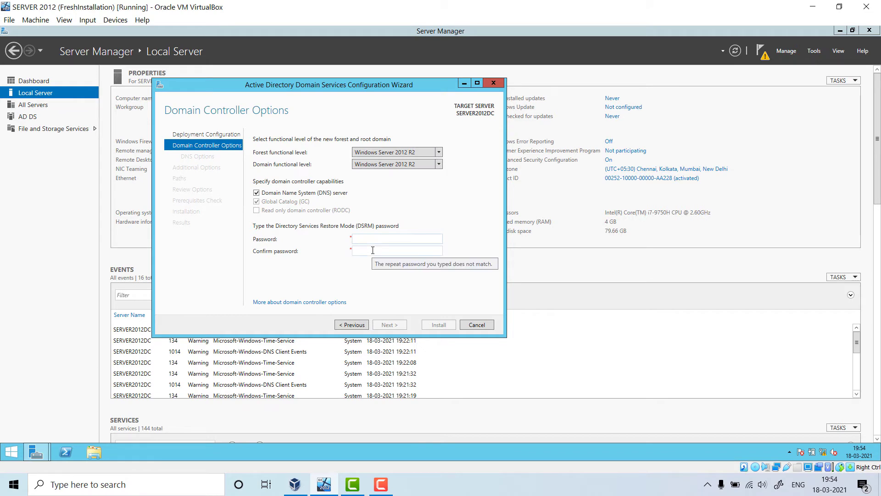
- Enter and confirm the DSRM password, keeping DNS and 2012 R2 functional levels
type("**********")
key("Tab")
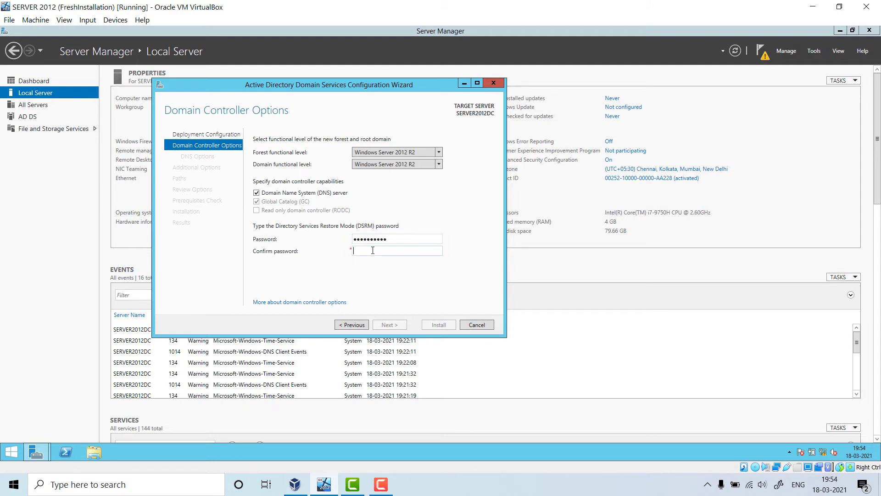
type("***********")
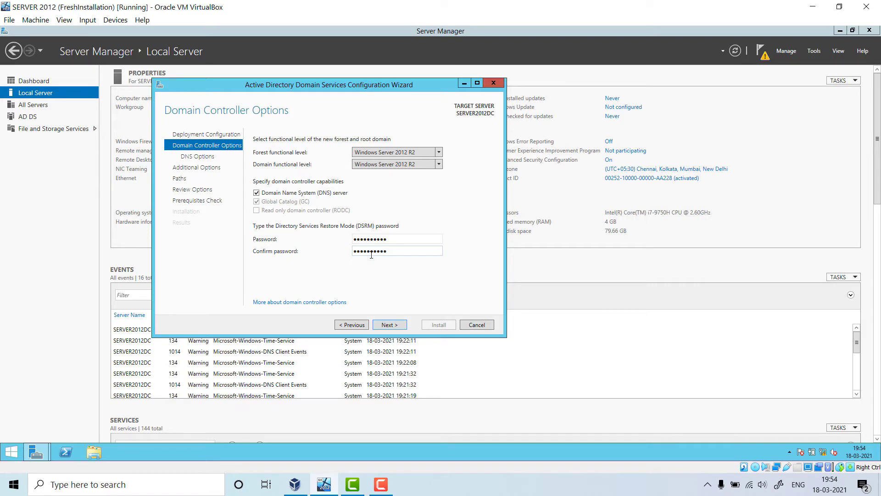
left_click(389, 325)
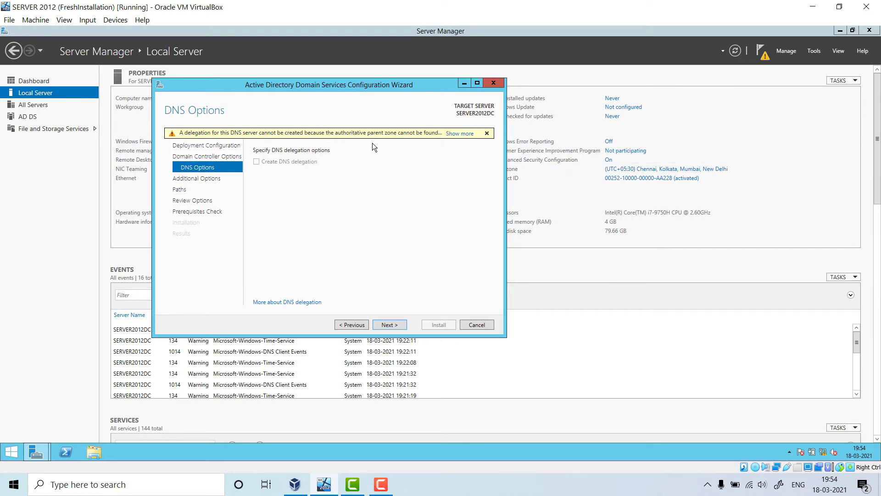
- Skip DNS Options and set the NetBIOS domain name to srcomputereducation
left_click(386, 323)
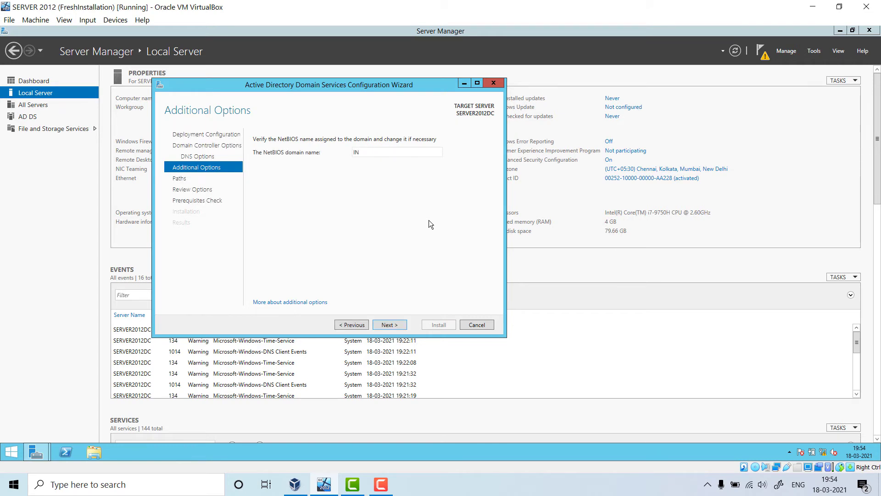
double_click(370, 152)
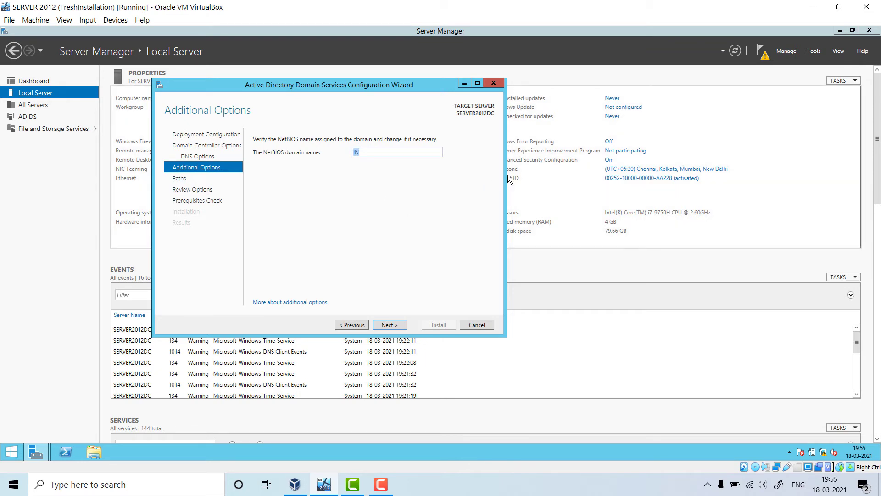
type("srcomputereducation")
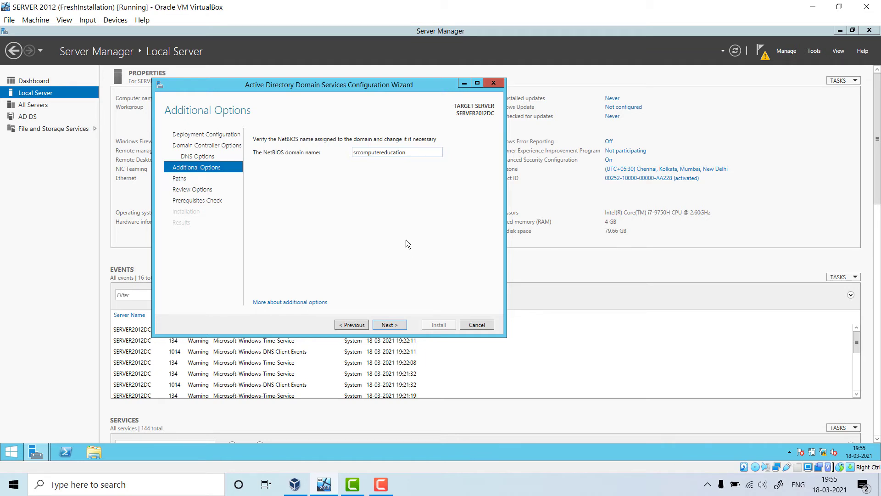
left_click(398, 326)
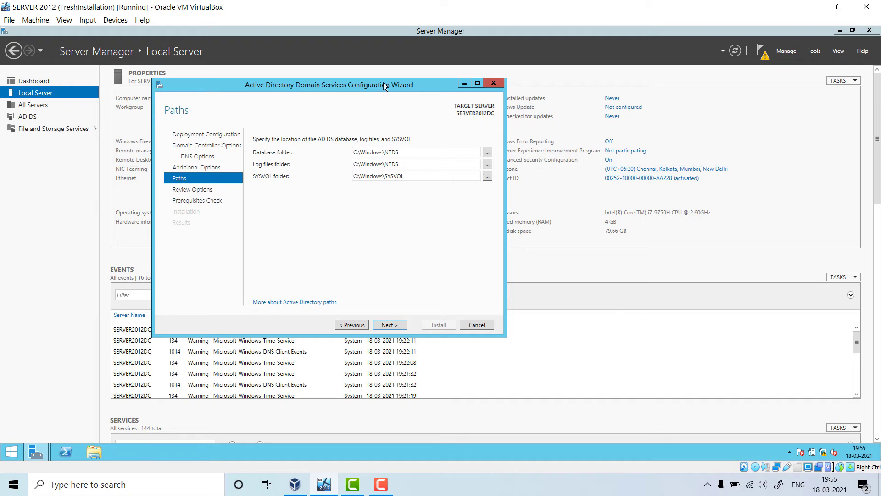
- Keep the default database, log and SYSVOL folders and scroll through the Review Options summary
left_click(397, 326)
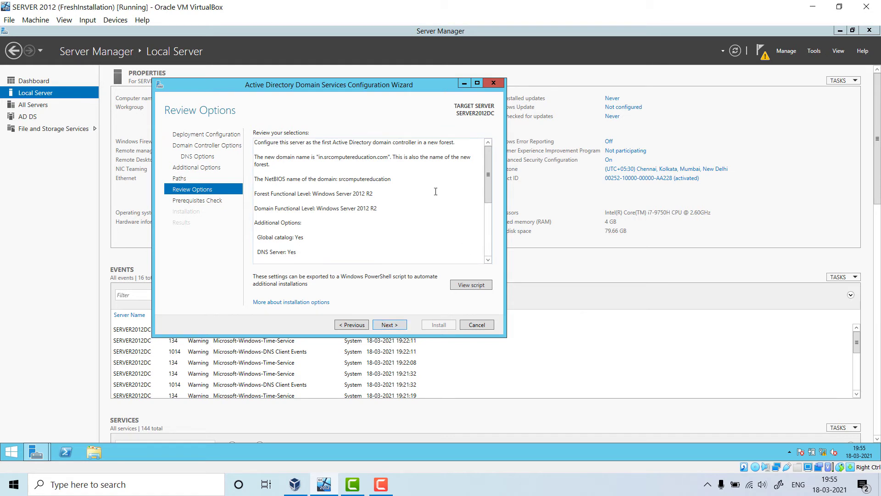
mouse_move(488, 184)
left_mouse_down()
mouse_move(502, 246)
mouse_move(487, 172)
left_mouse_up()
scroll(289, 209, "down", 5)
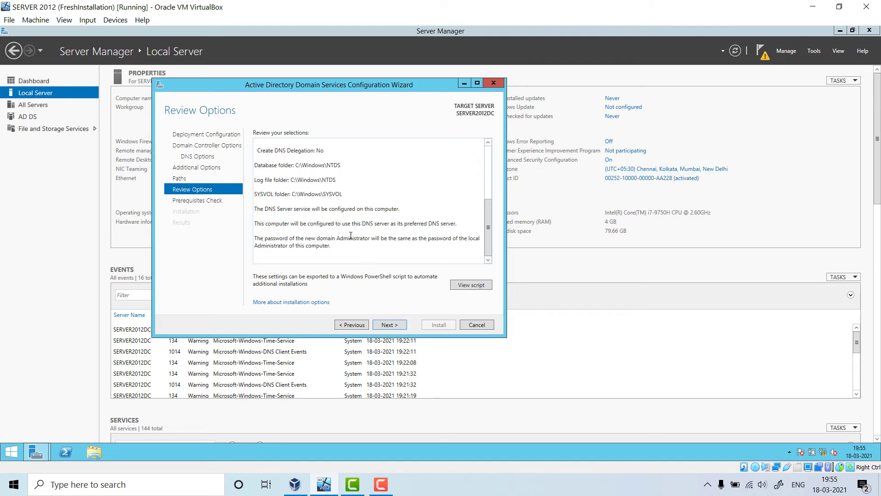
scroll(350, 252, "up", 5)
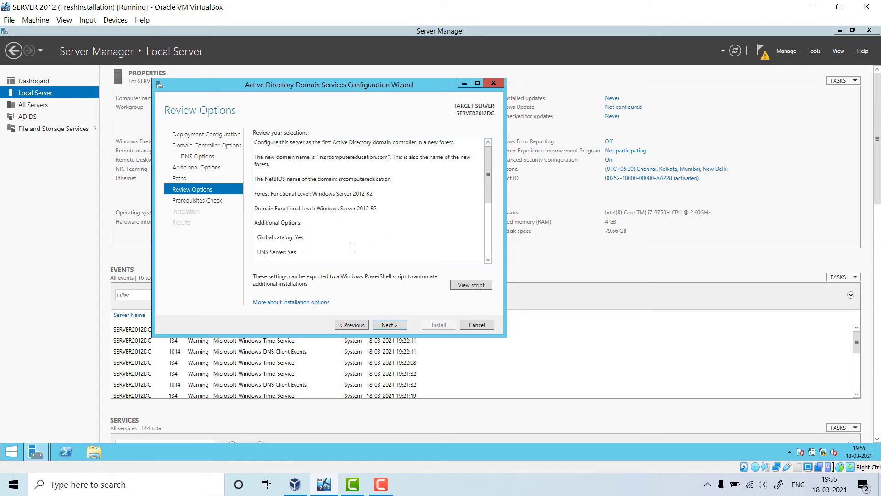
- Check the NetBIOS name srcomputereducation in the review summary, then start the prerequisites check
key("ctrl+a")
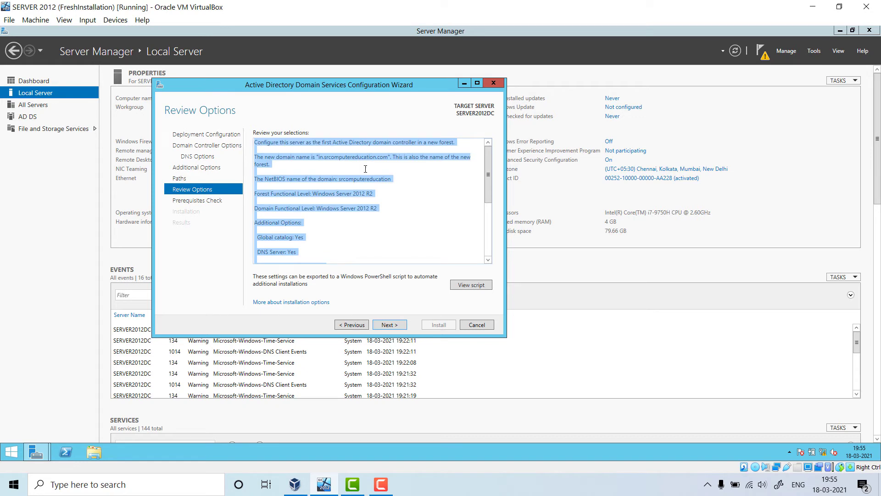
left_click(332, 173)
left_click_drag(339, 180, 378, 179)
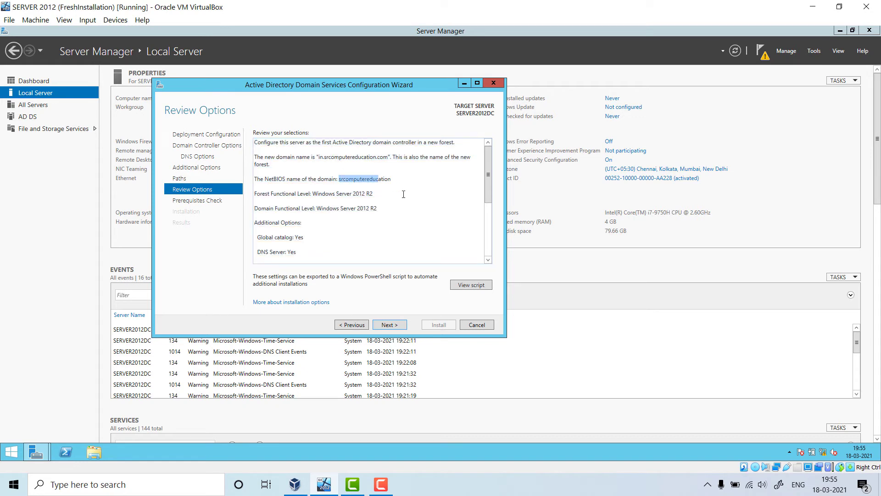
left_click(443, 230)
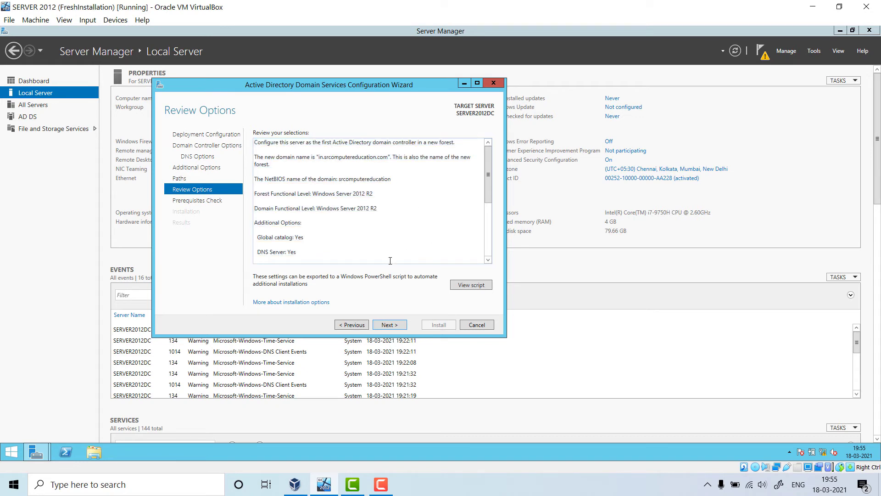
left_click(390, 325)
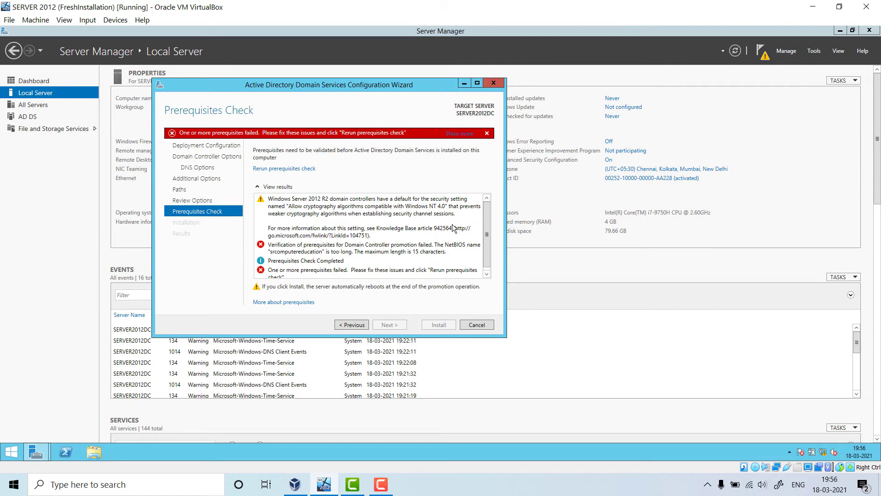
- Scroll the check results to read that NetBIOS name srcomputereducation exceeds 15 characters
scroll(279, 255, "down", 1)
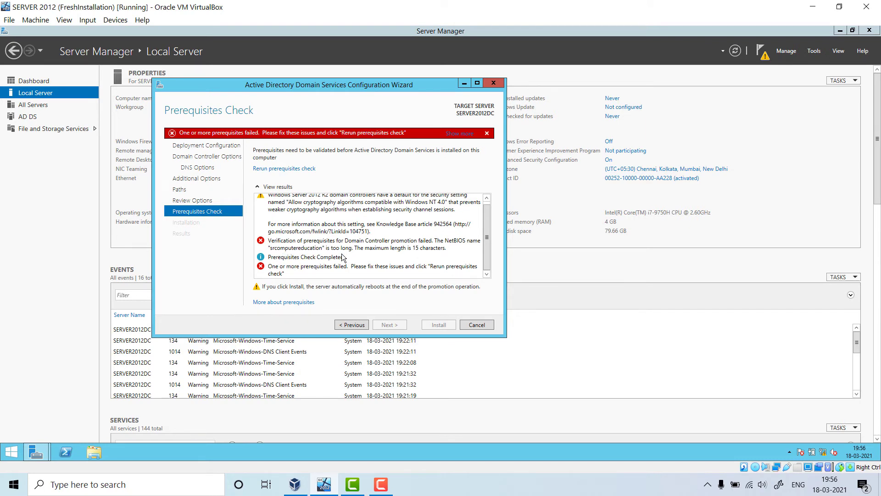
- Return to Additional Options and replace the NetBIOS domain name srcomputereducation with IN
left_click(354, 325)
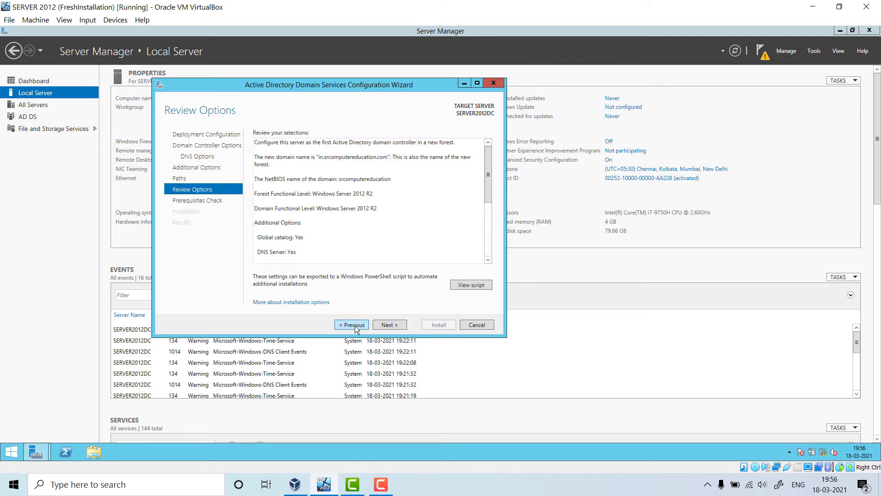
left_click(355, 325)
left_click(354, 325)
left_click(355, 325)
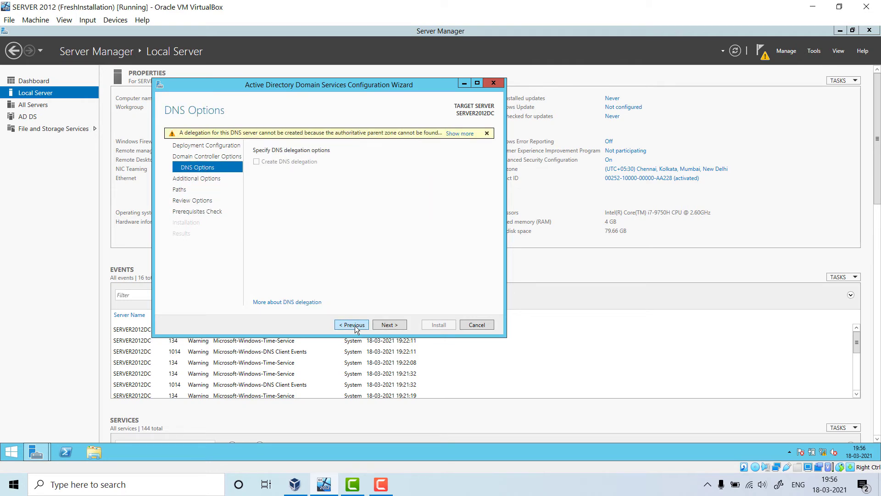
left_click(377, 325)
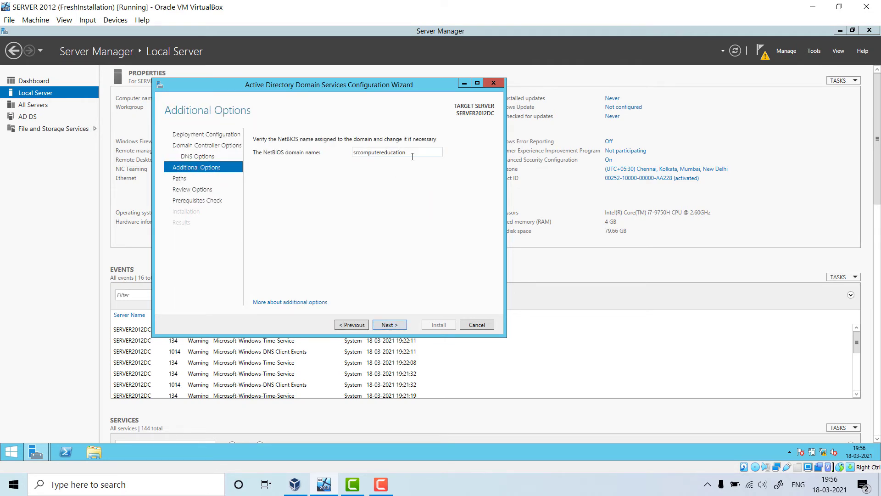
left_click_drag(401, 154, 299, 161)
type("IN")
- Advance to the Prerequisites Check with NetBIOS name IN and maximize the wizard window
left_click(386, 324)
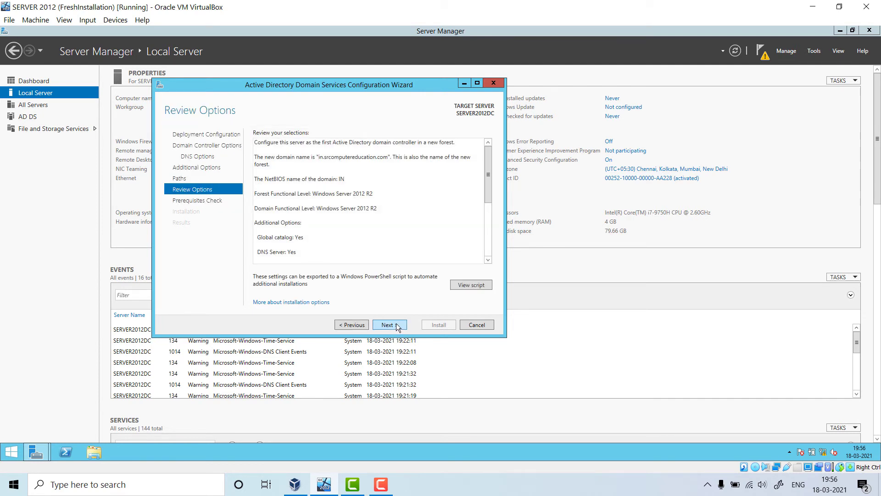
left_click(397, 325)
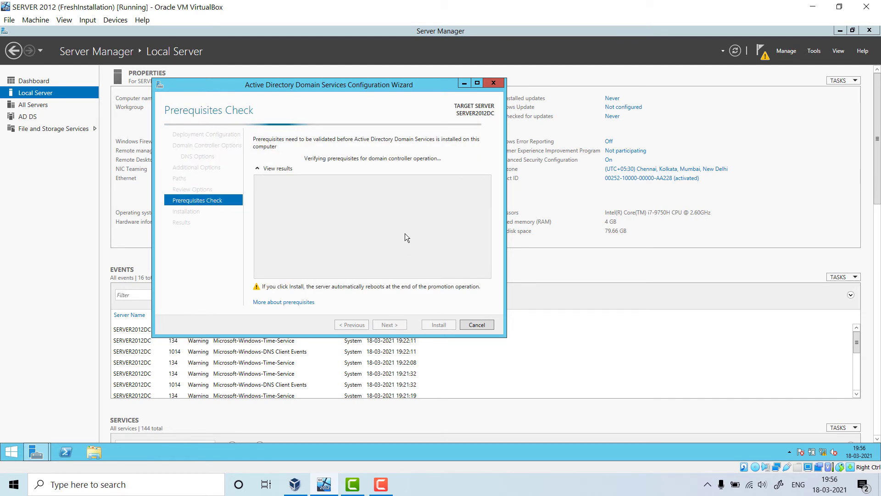
left_click(477, 84)
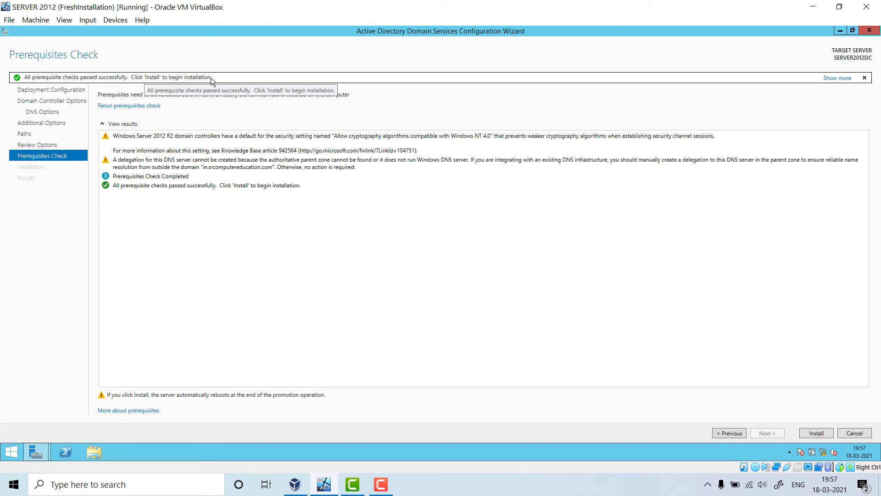
- Install AD DS and promote the server, letting the VM reboot automatically
left_click(816, 433)
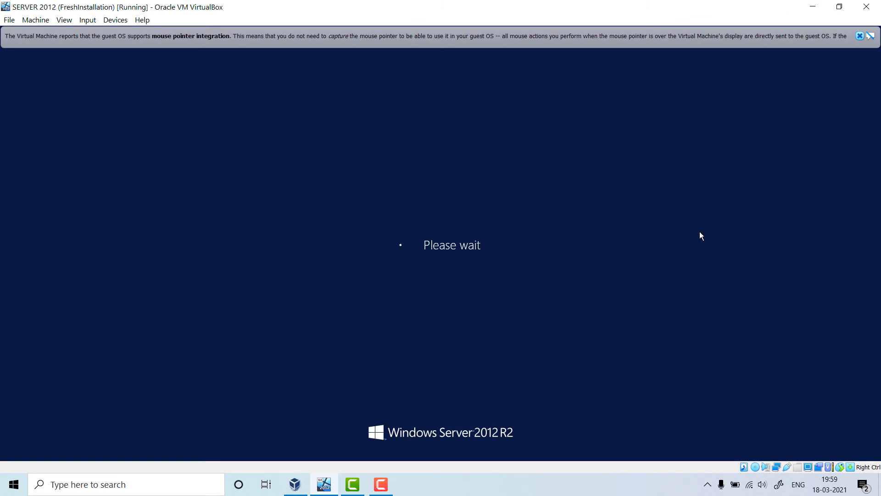
- Dismiss the VirtualBox mouse-integration notification while the server restarts to its lock screen
left_click(860, 36)
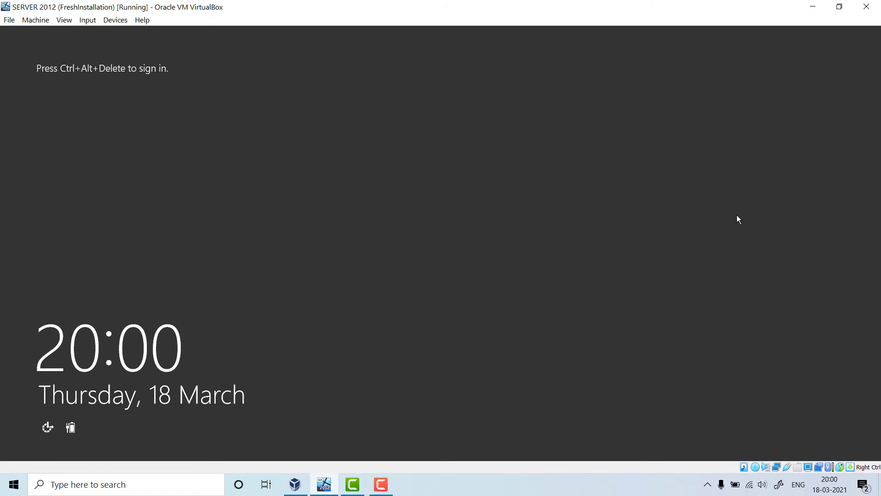
- Sign in to the IN domain as Administrator, re-entering the password after an incorrect attempt
key("ctrl+alt+Delete")
type("••")
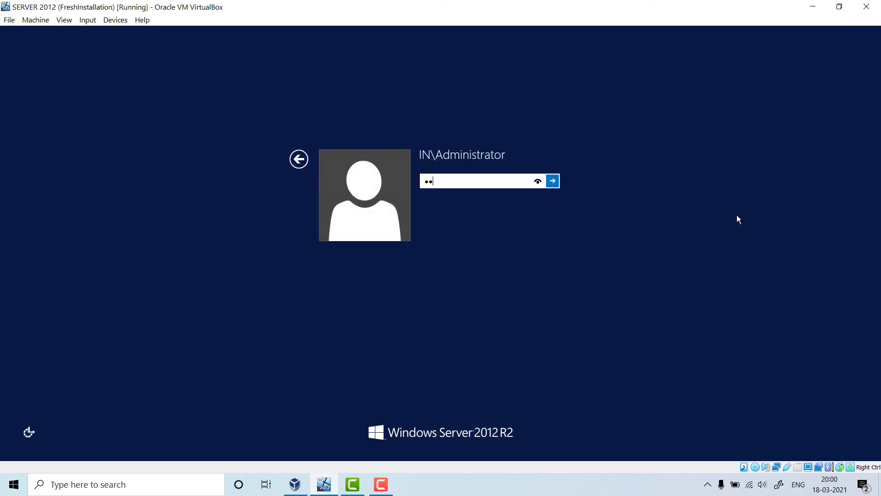
key("BackSpace")
key("BackSpace")
type("abcd")
key("BackSpace")
key("BackSpace")
key("BackSpace")
key("BackSpace")
type("P@ssw0rd12")
left_click(552, 181)
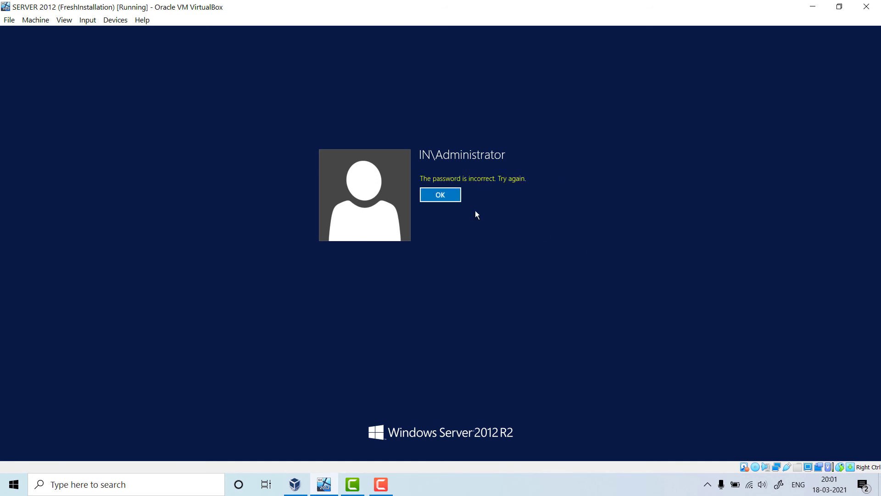
left_click(440, 195)
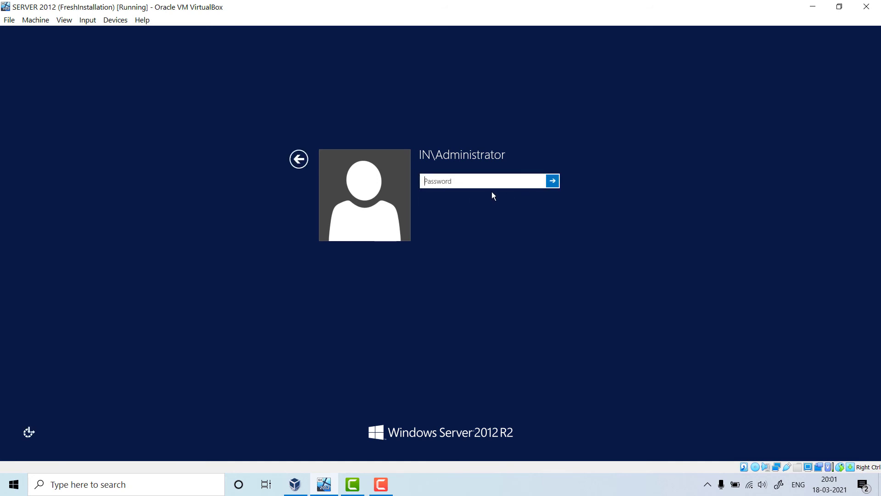
type("1234567890")
left_click(553, 184)
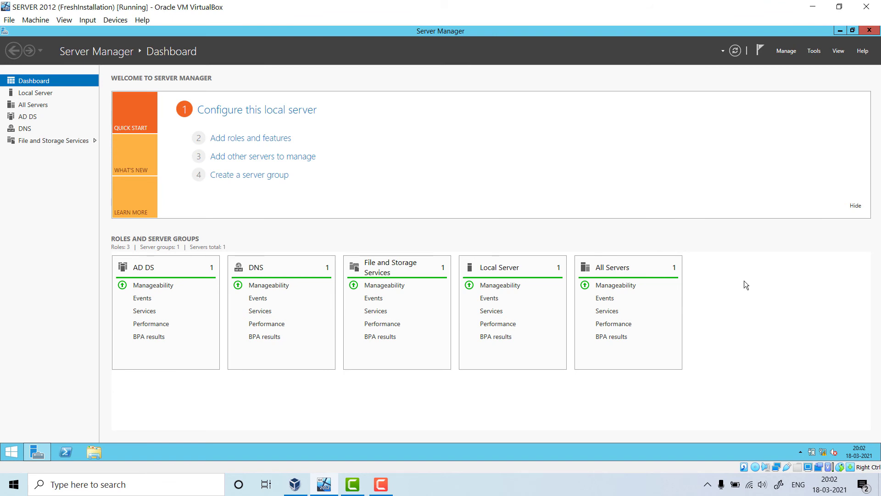
- Review the AD DS role's servers, events and services, then go back to the Dashboard
left_click(31, 118)
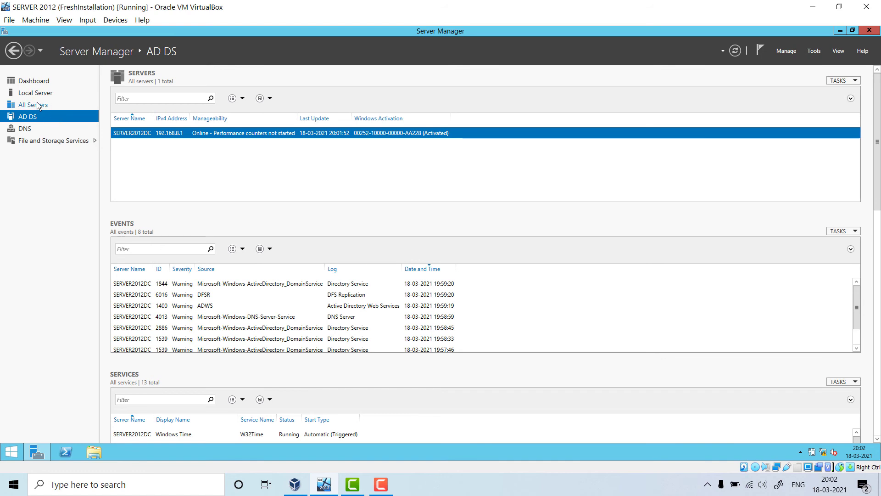
left_click(38, 80)
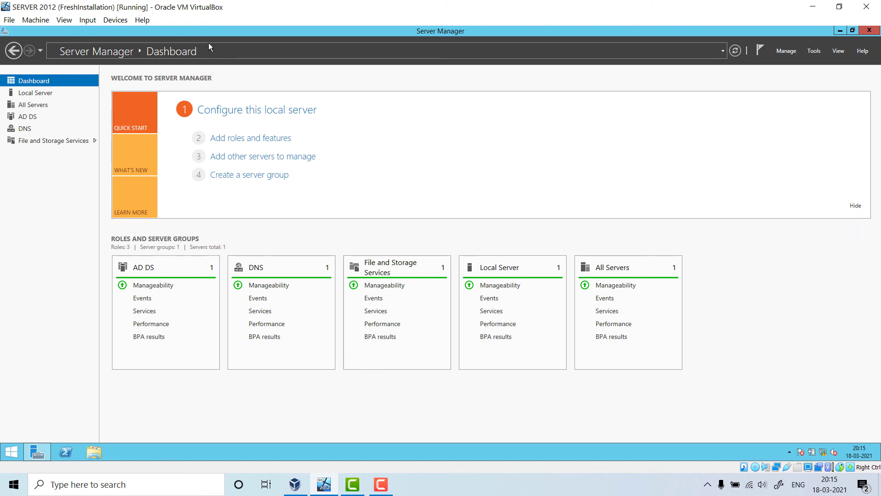
- Launch Active Directory Users and Computers from Server Manager's Tools menu
left_click(813, 52)
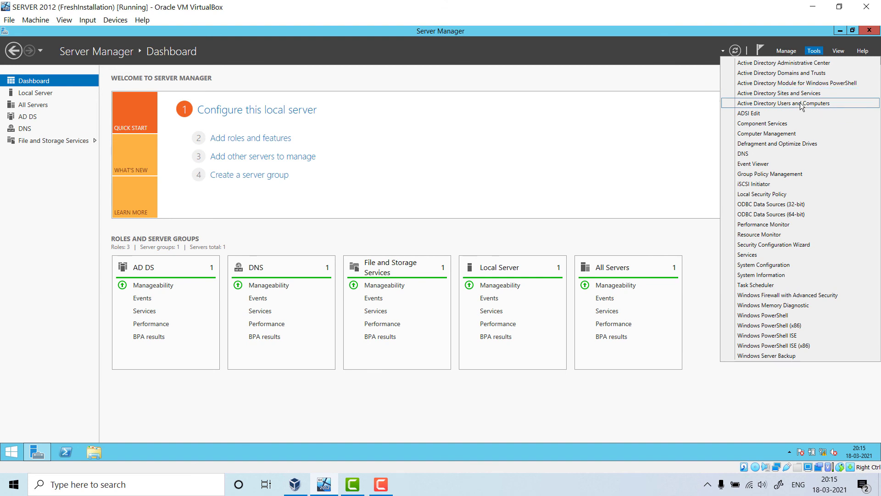
left_click(801, 104)
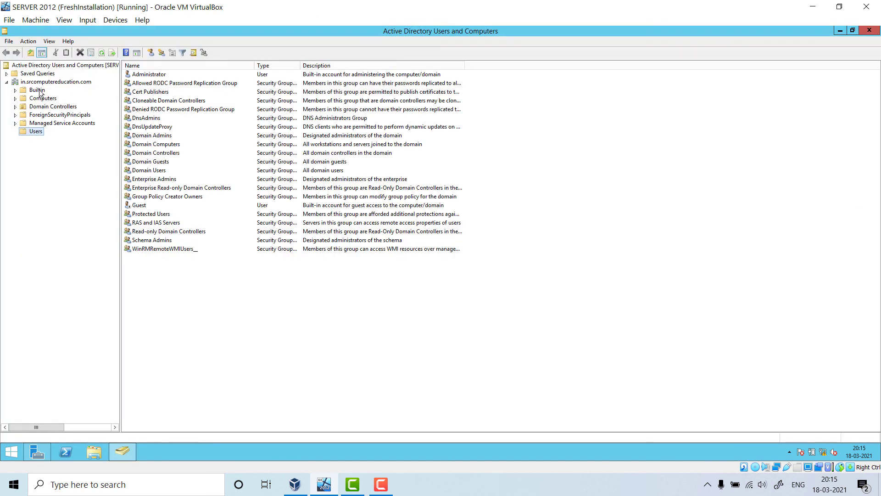
- Widen the tree pane and confirm SERVER2012DC is listed under in.srcomputereducation.com's Domain Controllers
left_click(38, 91)
left_click(37, 132)
left_click(55, 83)
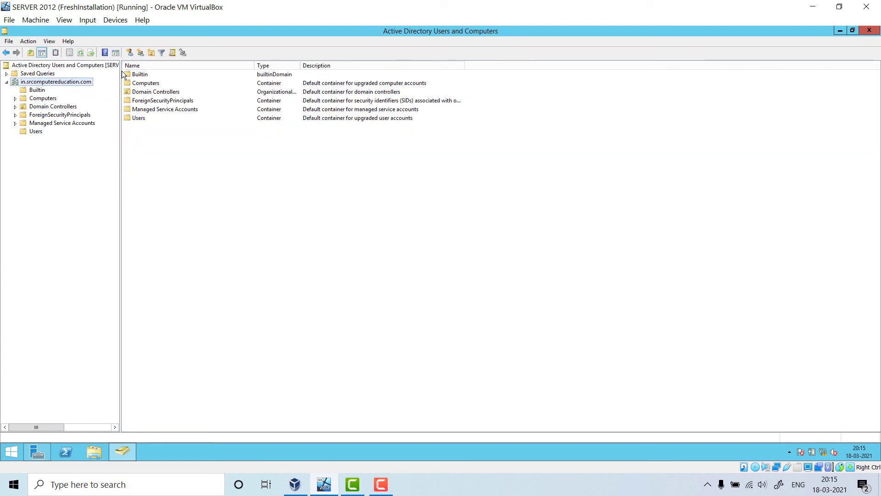
left_click_drag(121, 77, 303, 78)
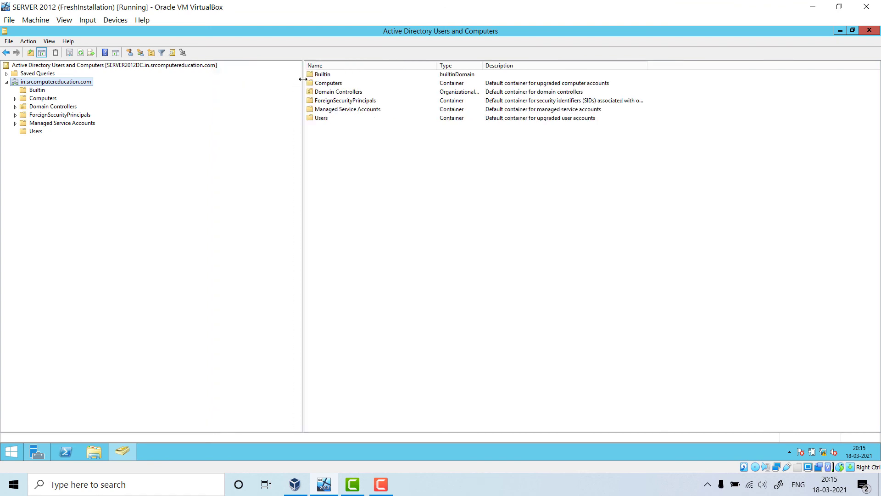
left_click(52, 65)
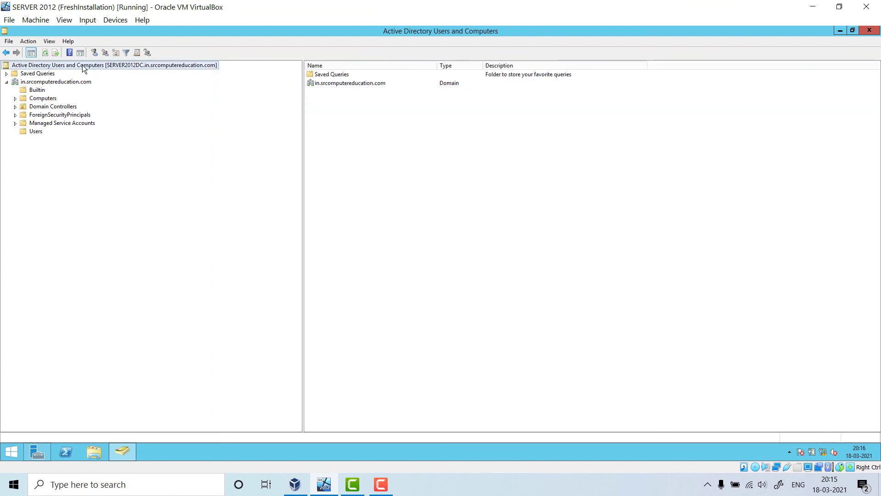
left_click(65, 82)
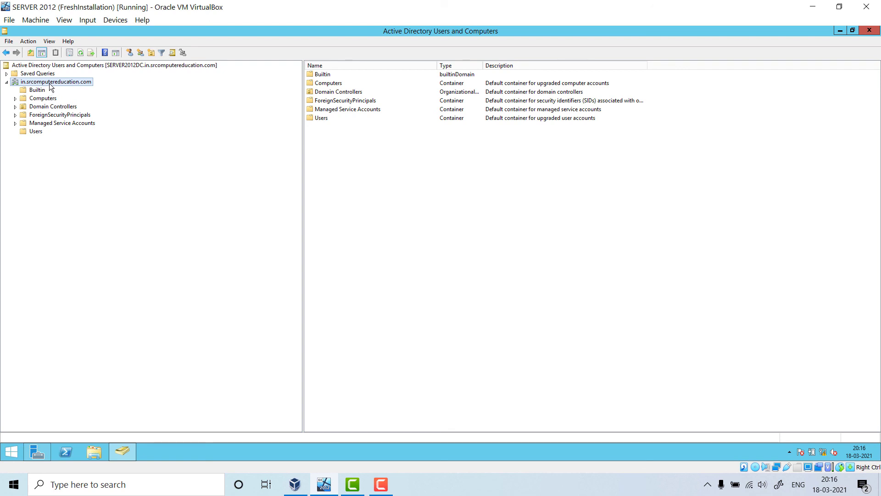
left_click(53, 108)
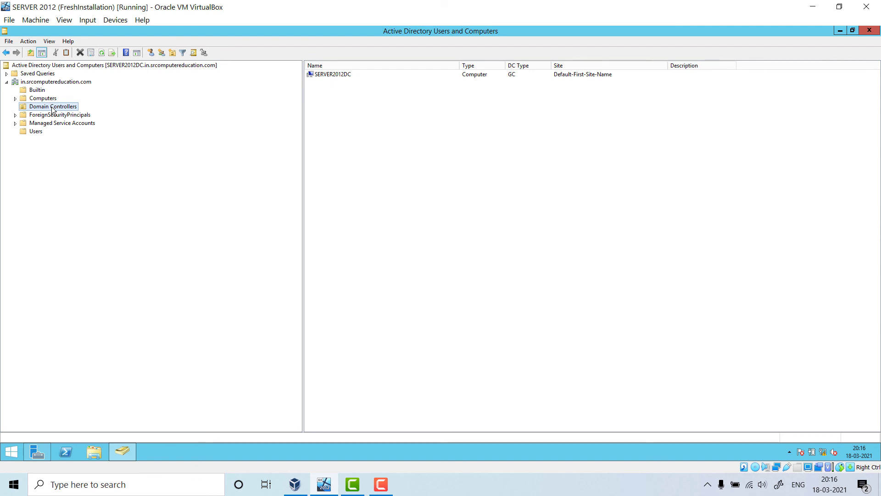
left_click(347, 76)
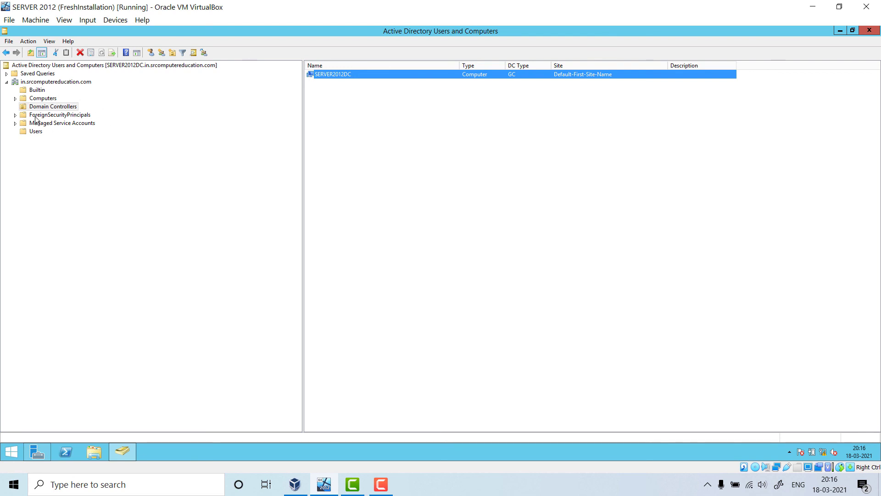
- Browse the Users container's Administrator account and built-in groups, then return to the domain's containers
left_click(35, 131)
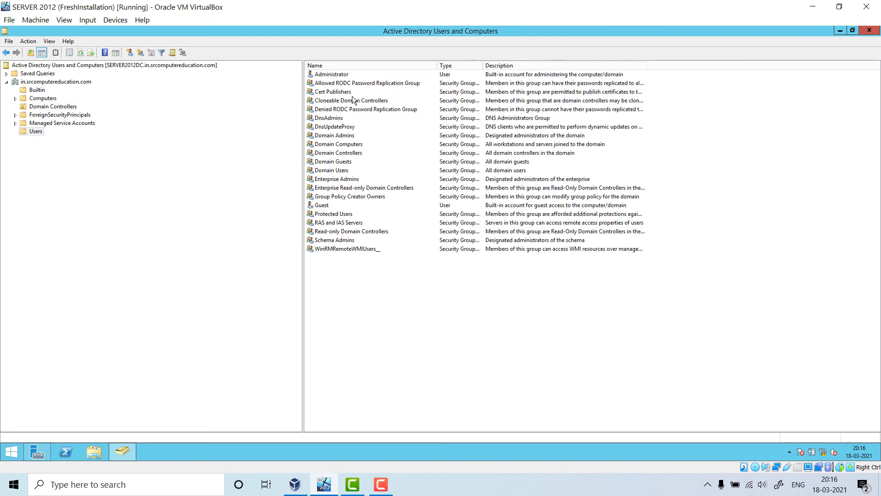
left_click(38, 133)
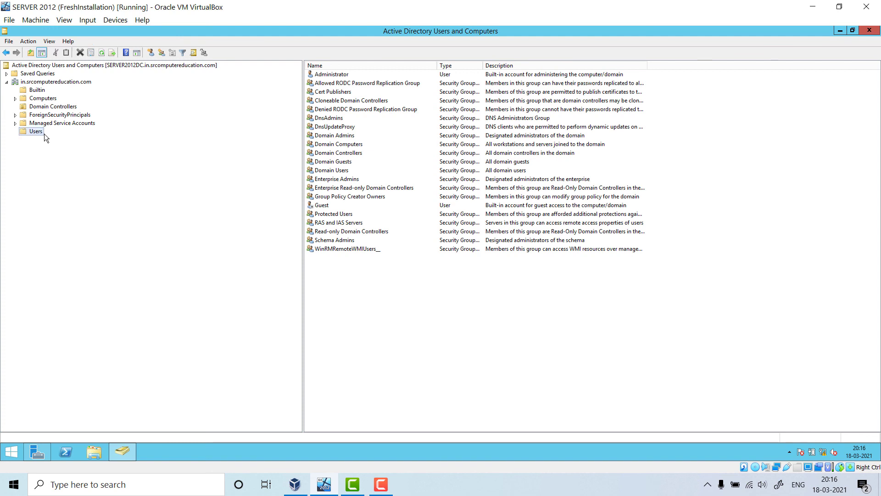
left_click(340, 75)
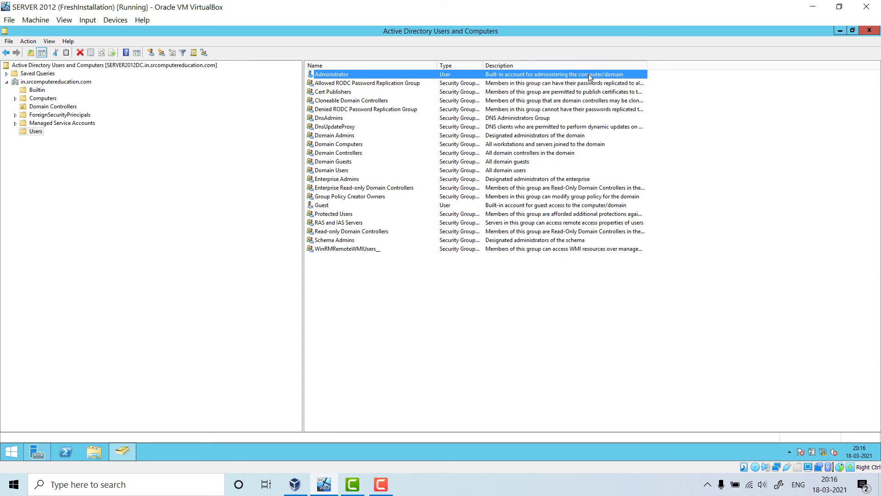
left_click(349, 84)
key("Down")
key("Down")
key("Down")
key("Down")
key("Down")
key("Down")
key("Down")
key("Down")
key("Down")
key("Down")
key("Down")
key("Down")
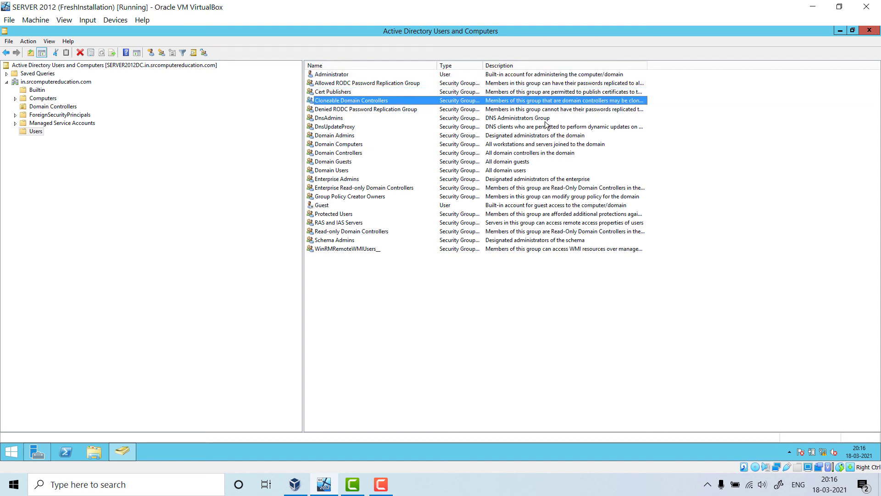
key("Down")
key("Down")
key("Down")
key("Down")
key("Down")
key("Down")
key("Down")
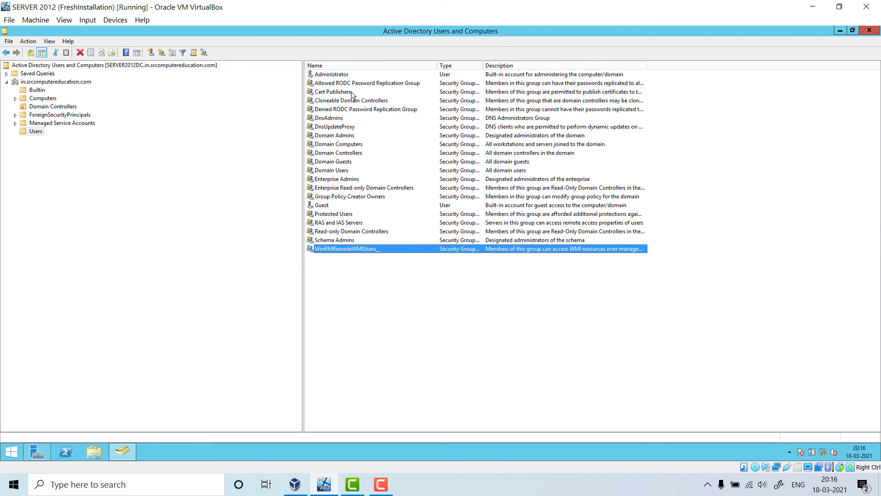
left_click(86, 82)
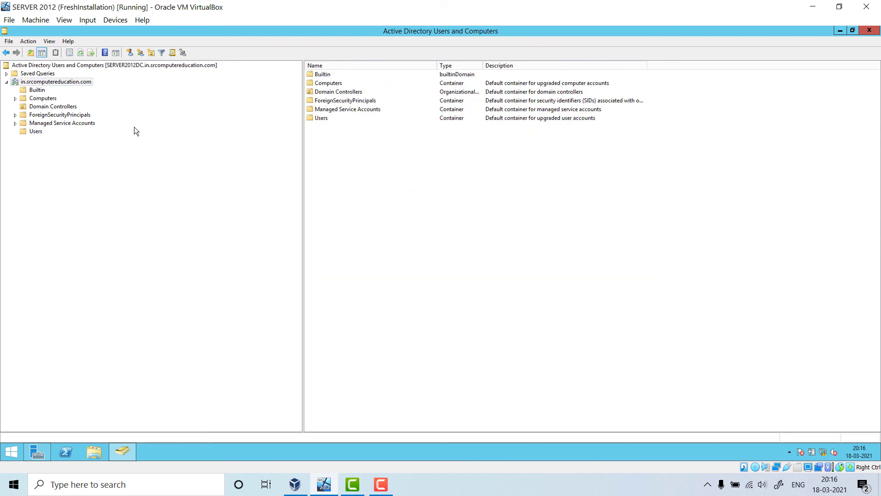